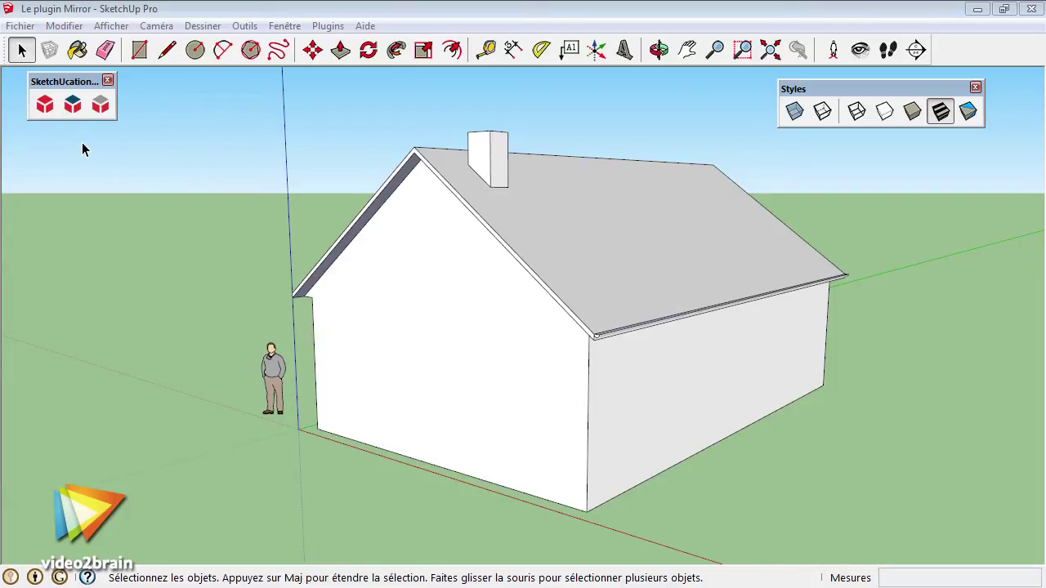
Search the SketchUcation Plugin Store for 'mirror' and auto-install the TIG: Mirror v3.8 plugin.
click(45, 108)
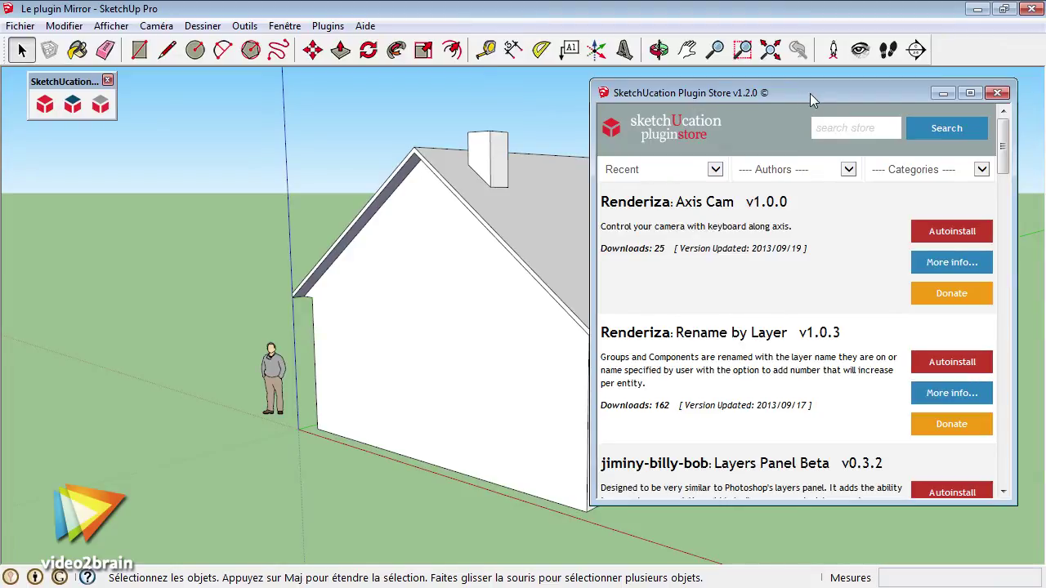
click(838, 128)
text(mi)
text(rror)
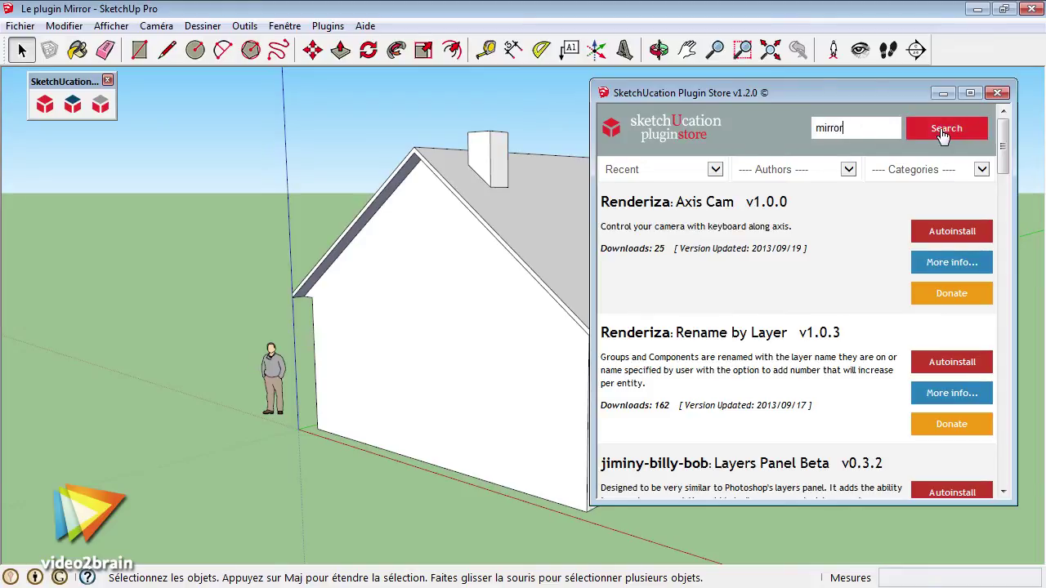
click(948, 129)
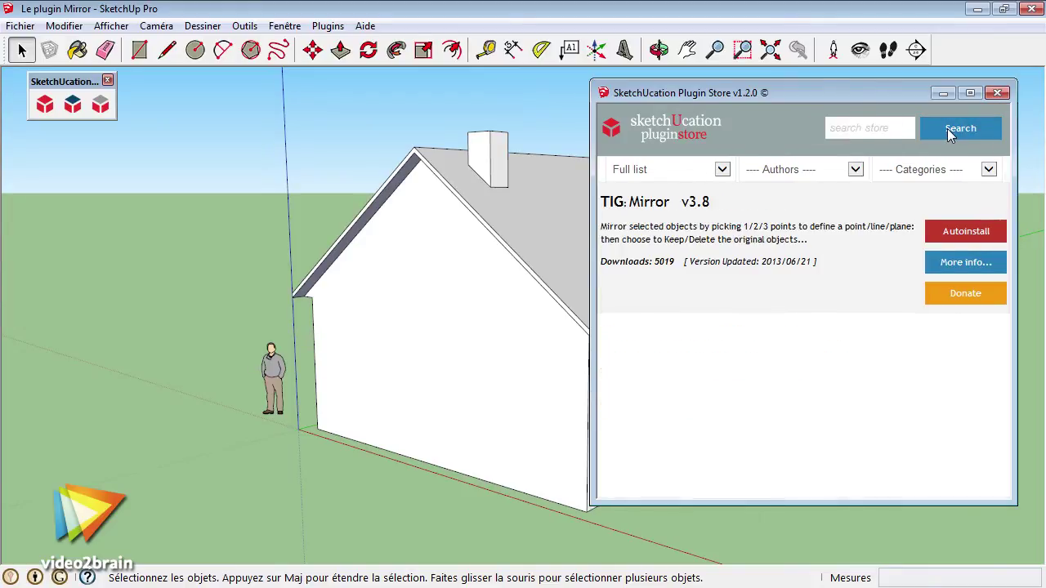
drag(823, 92, 806, 87)
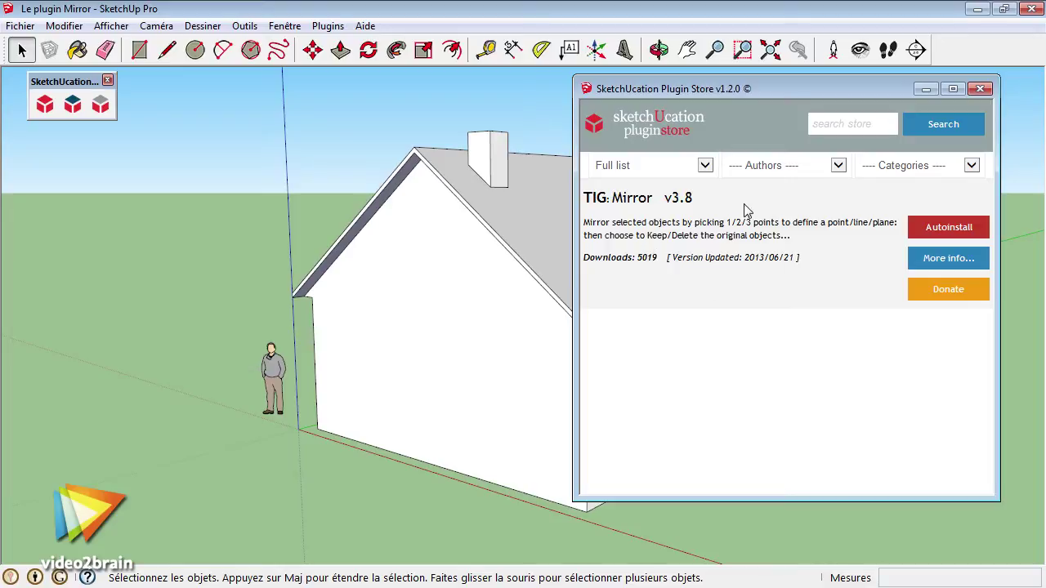
click(950, 230)
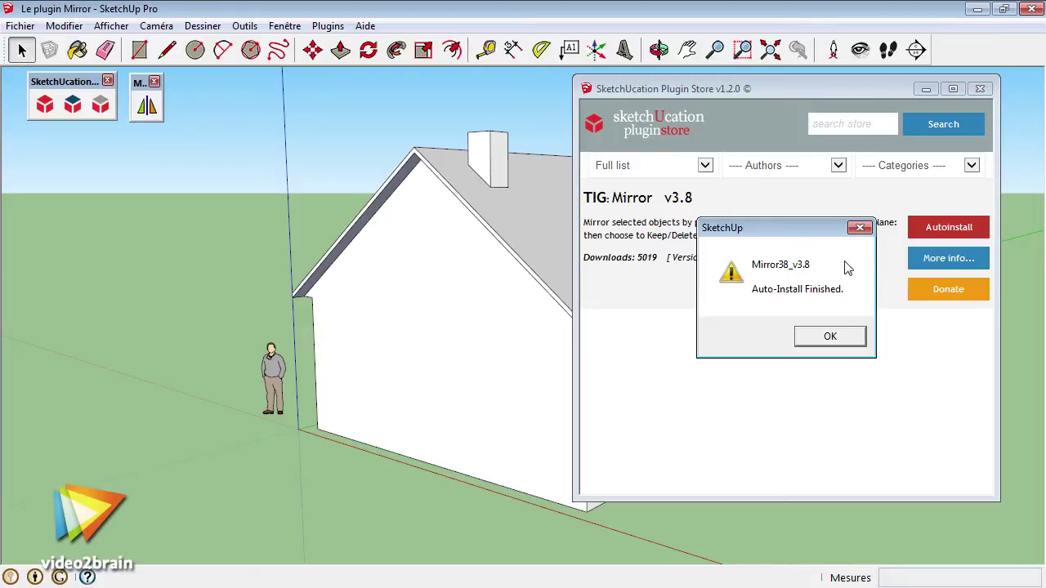
click(829, 341)
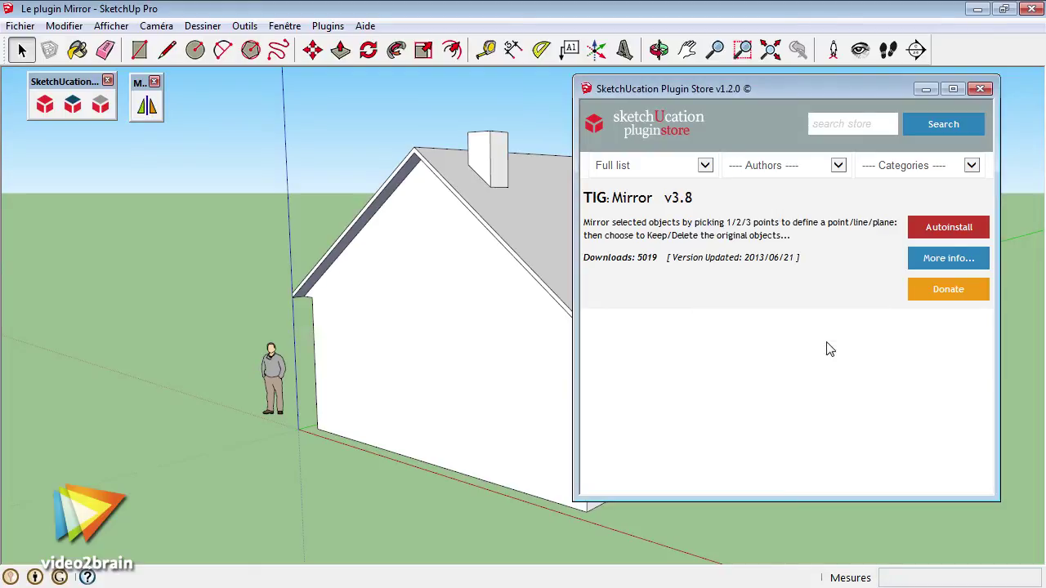
Close the Plugin Store, pan and orbit to look down on the roof, and return to Select.
click(980, 90)
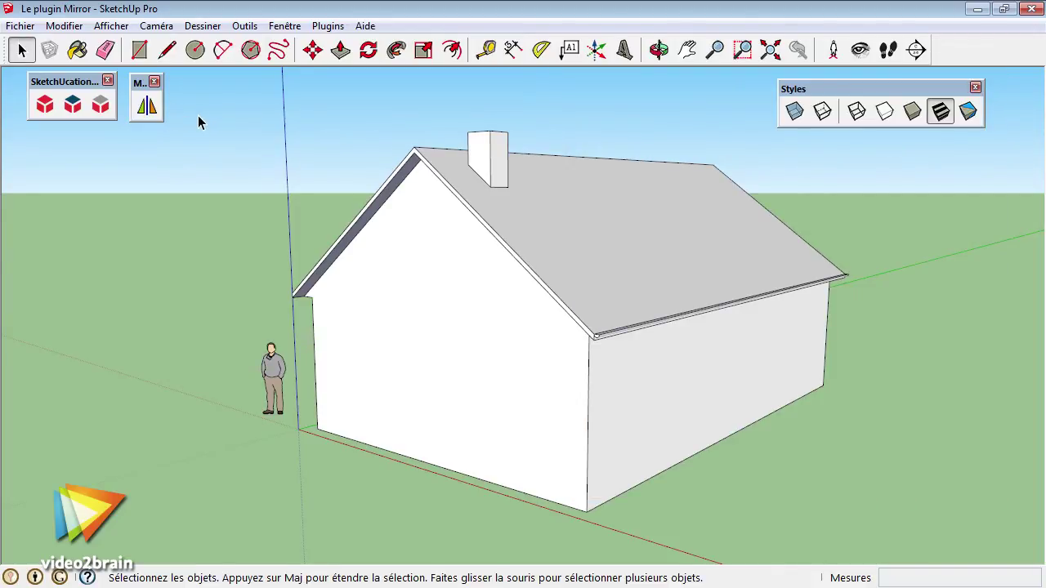
click(687, 49)
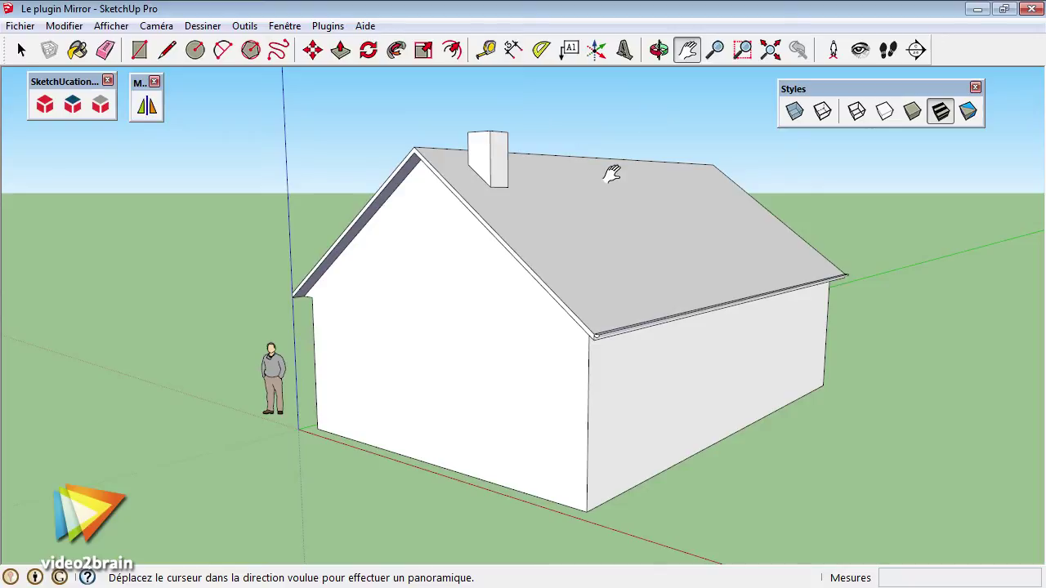
drag(611, 174, 576, 183)
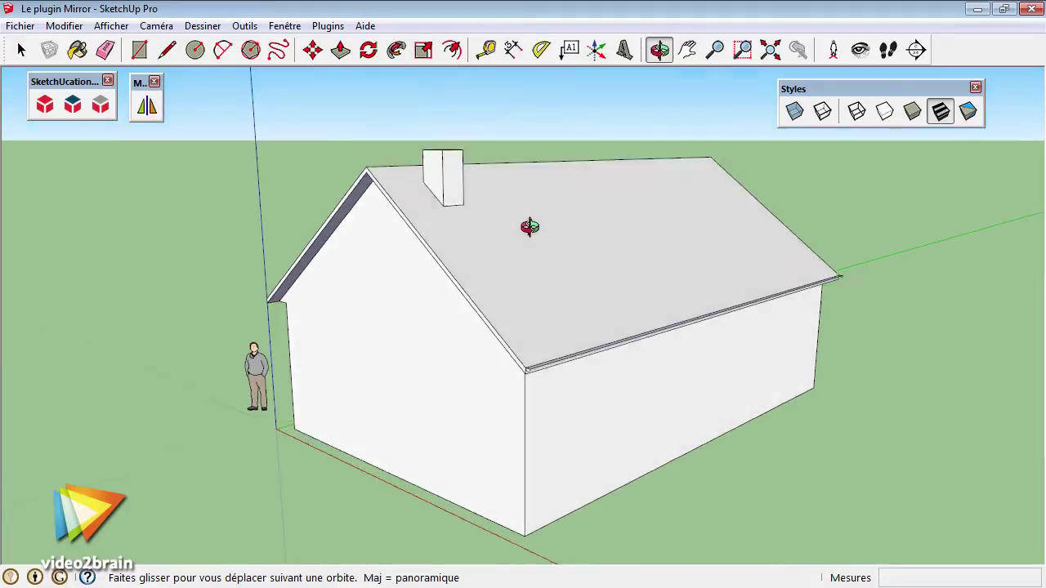
middle_drag(557, 192, 476, 262)
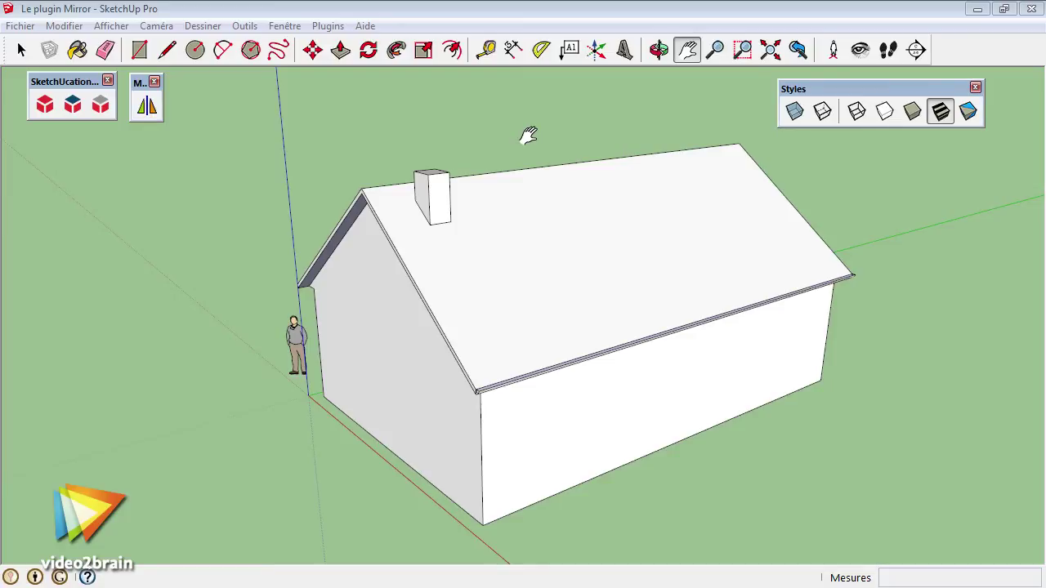
key(space)
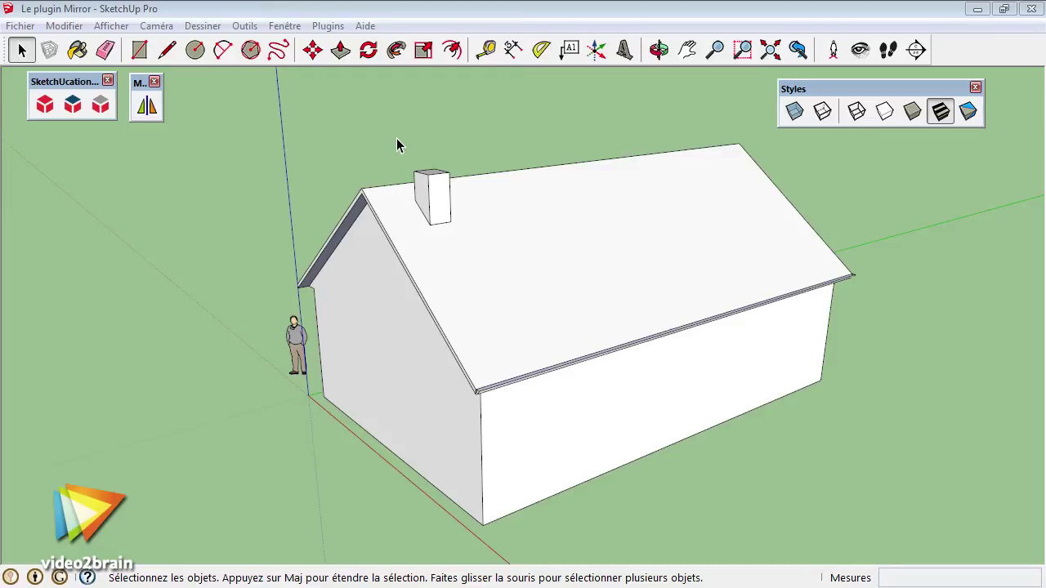
Box-select the chimney on the roof.
mouse_move(396, 139)
mouse_down()
mouse_move(476, 223)
mouse_move(488, 252)
mouse_up()
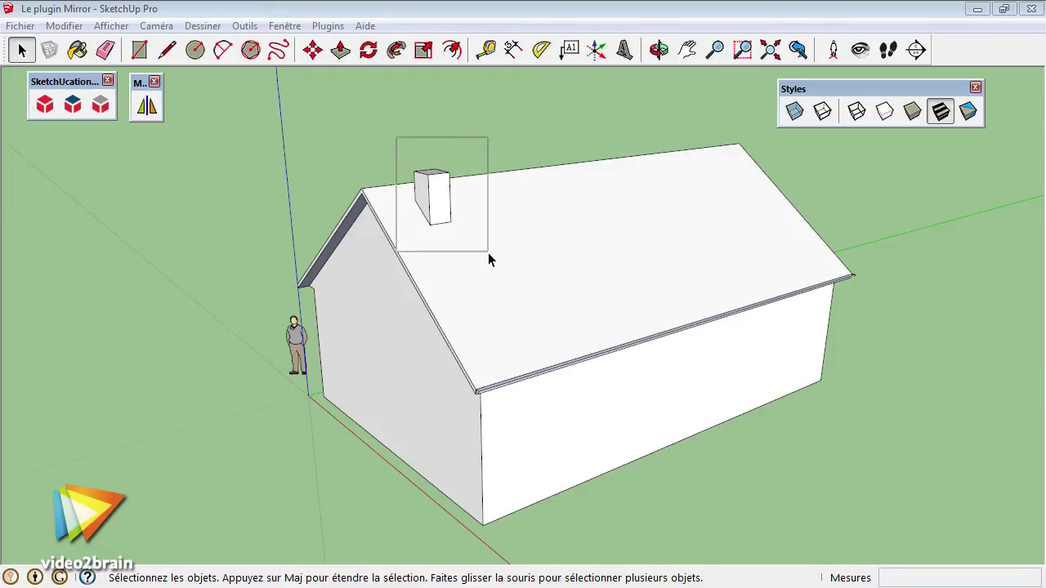
middle_drag(488, 254, 562, 235)
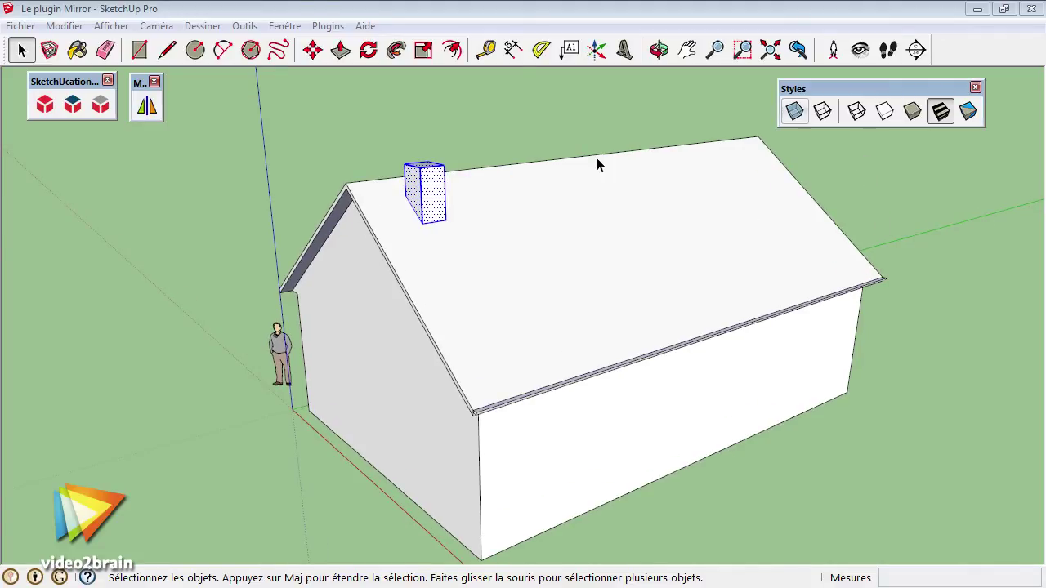
mouse_move(501, 223)
middle_down()
mouse_move(498, 259)
mouse_move(713, 262)
mouse_move(653, 273)
mouse_move(531, 224)
mouse_move(541, 198)
middle_up()
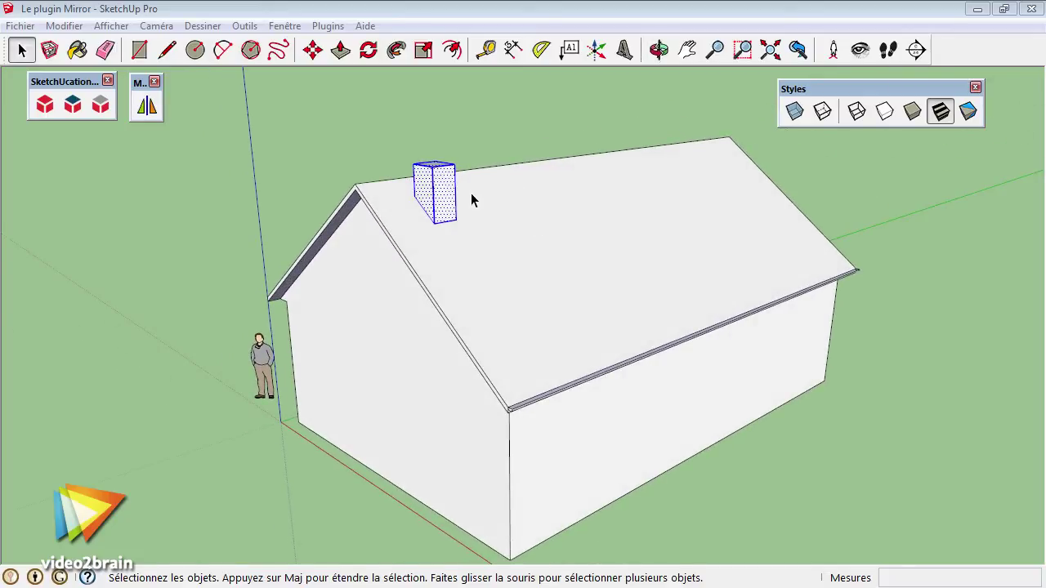
Switch the face style to Wireframe, then Monochrome, and zoom out on the house.
click(860, 115)
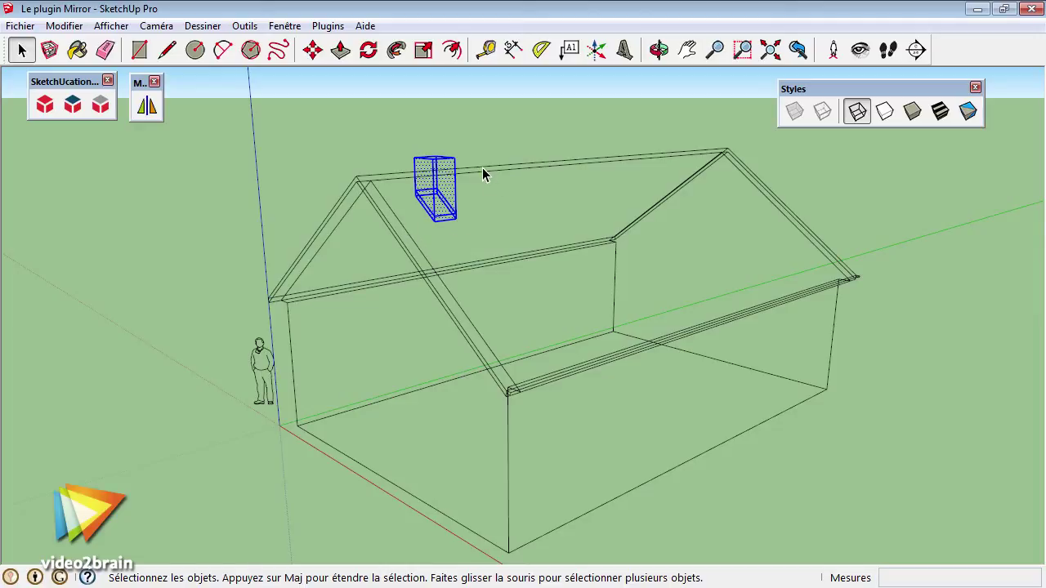
click(969, 113)
scroll(694, 264, down, 1)
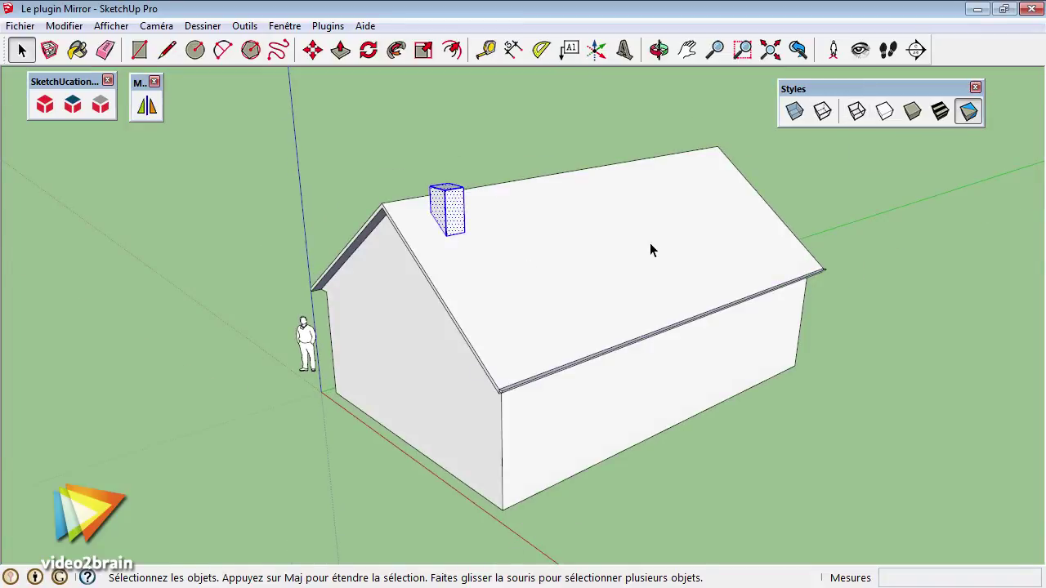
middle_drag(651, 250, 654, 264)
scroll(613, 209, down, 1)
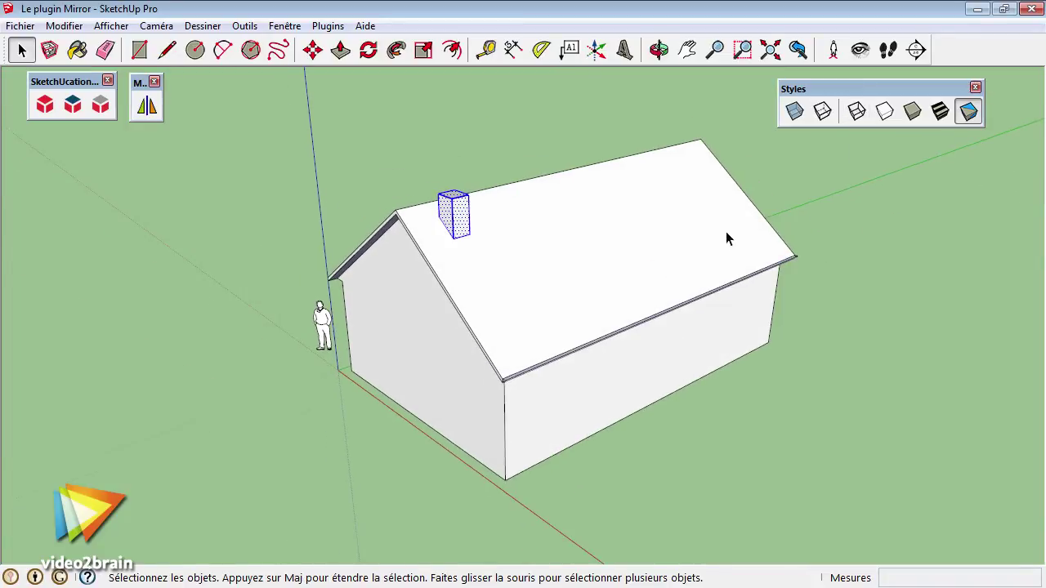
scroll(727, 239, up, 1)
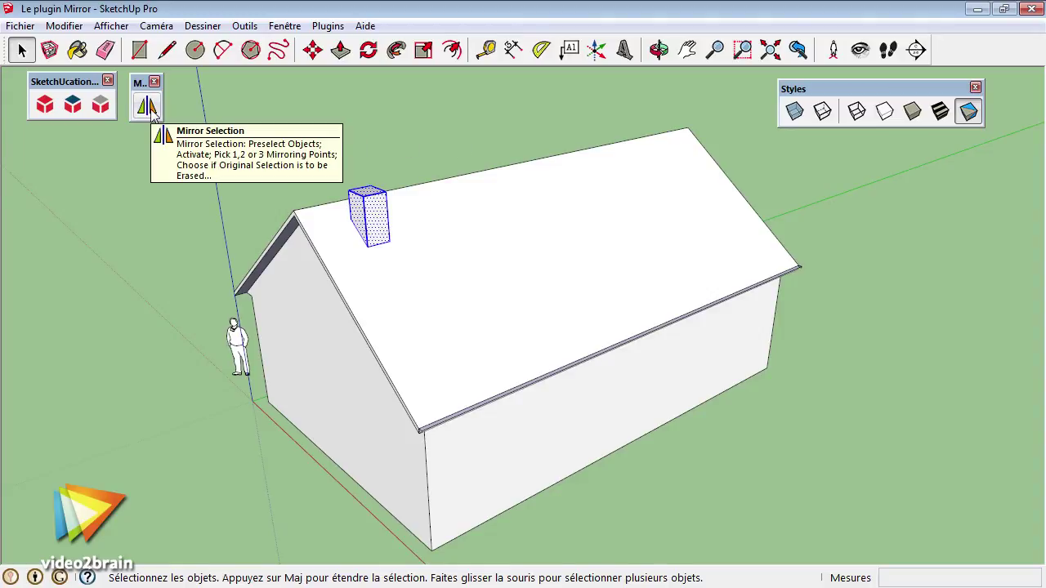
Mirror the chimney across the roof ridge via ridge midpoint and red-axis points, keeping the original (Non).
click(147, 107)
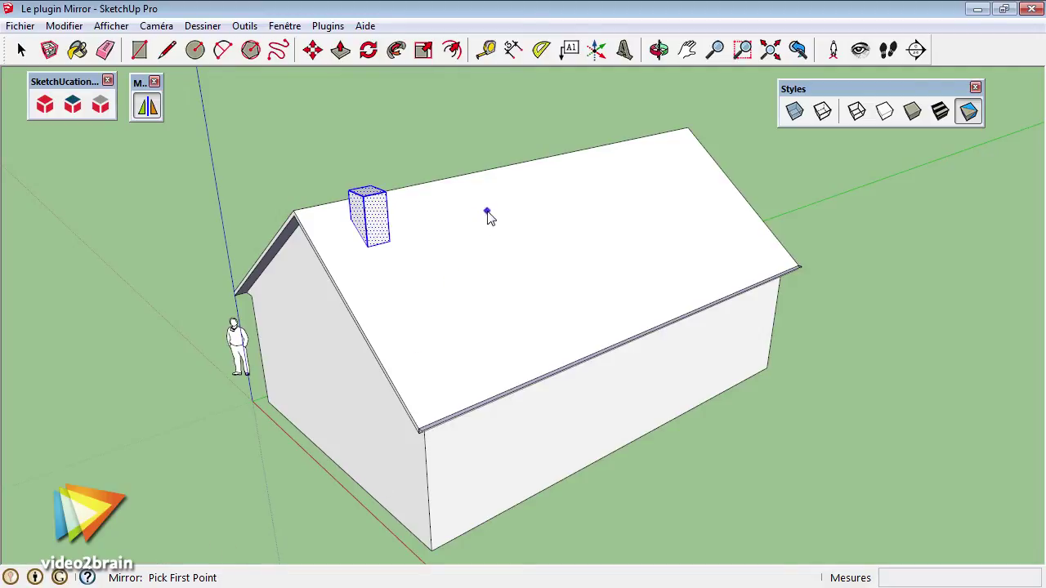
click(527, 162)
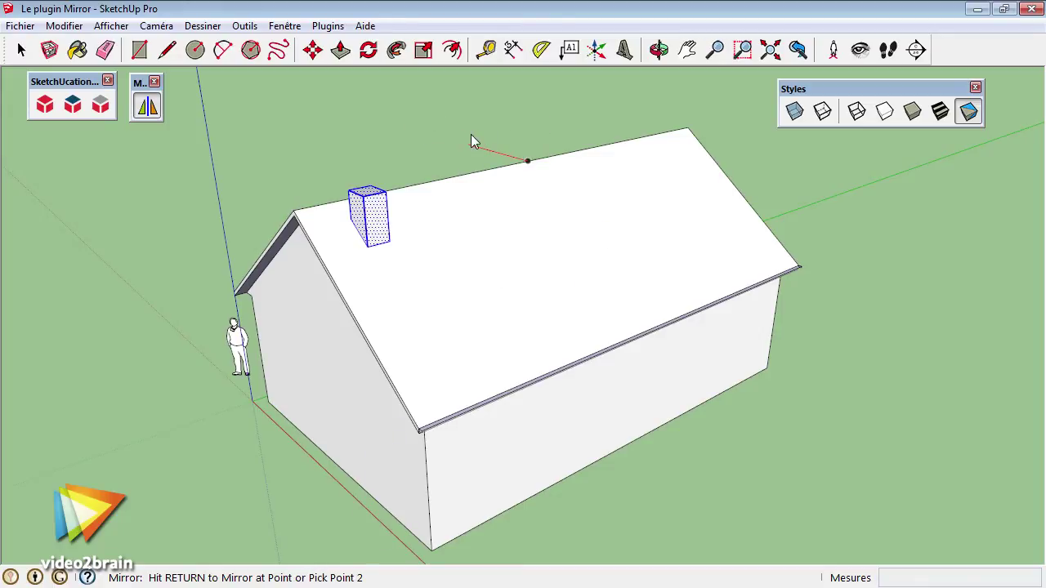
click(417, 139)
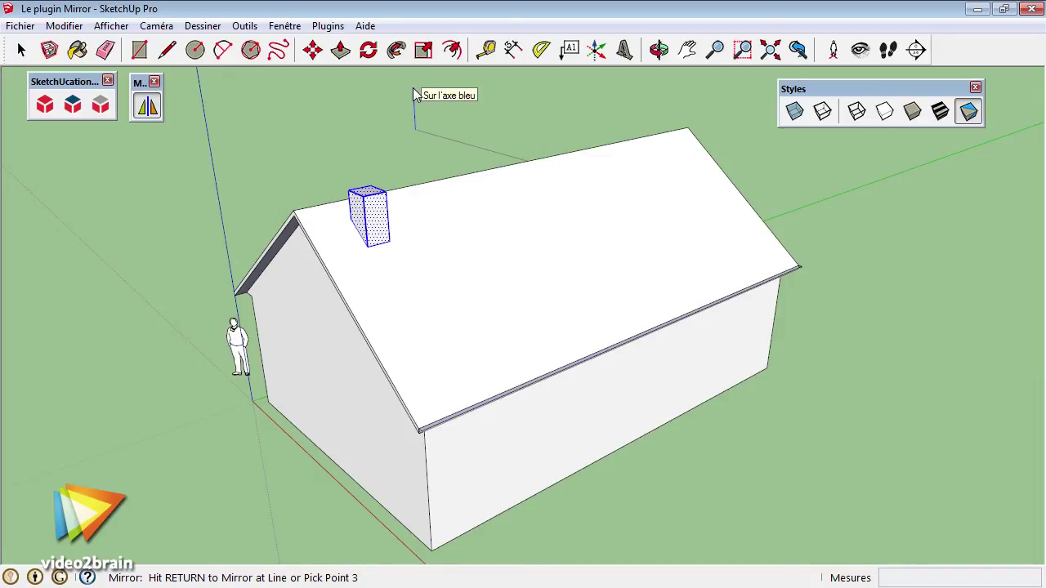
click(413, 89)
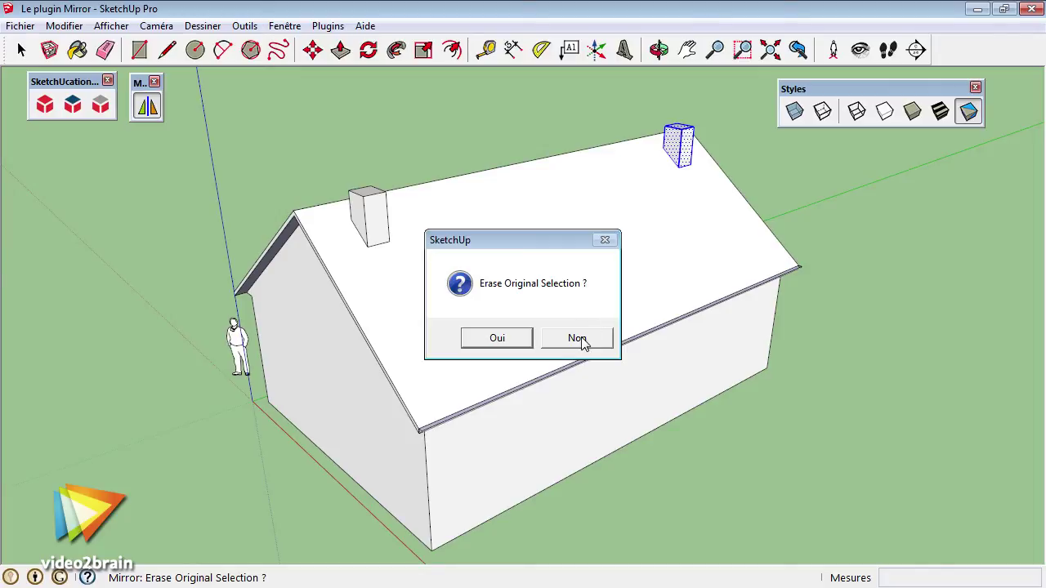
click(577, 339)
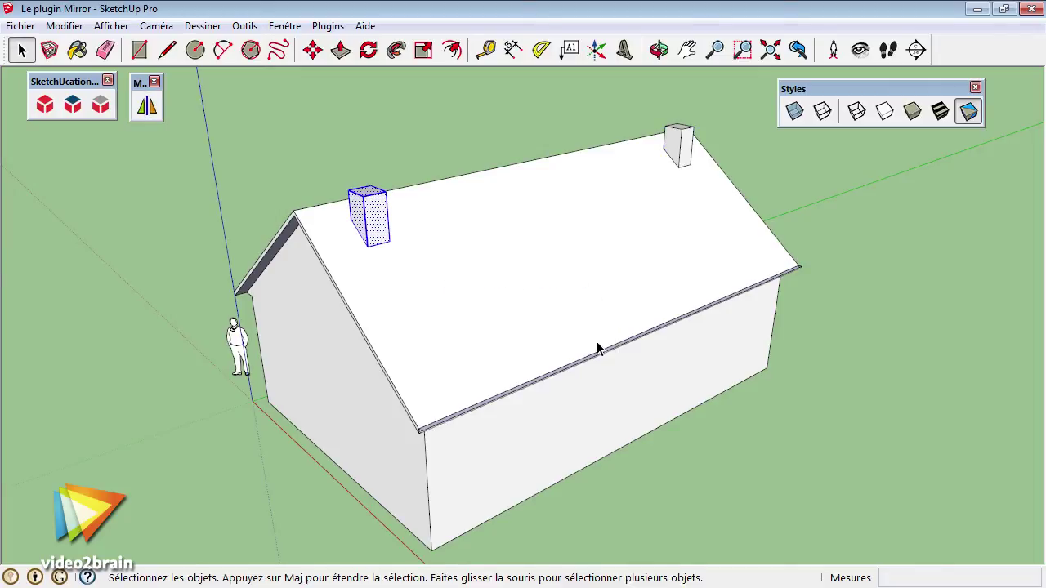
middle_drag(581, 380, 607, 319)
scroll(432, 411, up, 2)
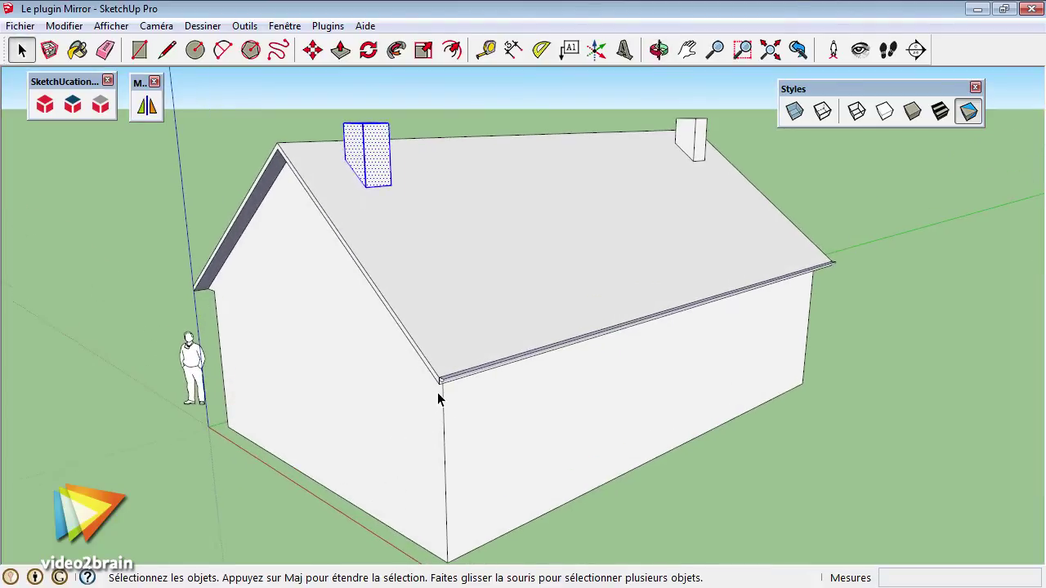
scroll(465, 340, up, 2)
scroll(465, 340, up, 2)
scroll(491, 367, up, 1)
scroll(504, 380, up, 2)
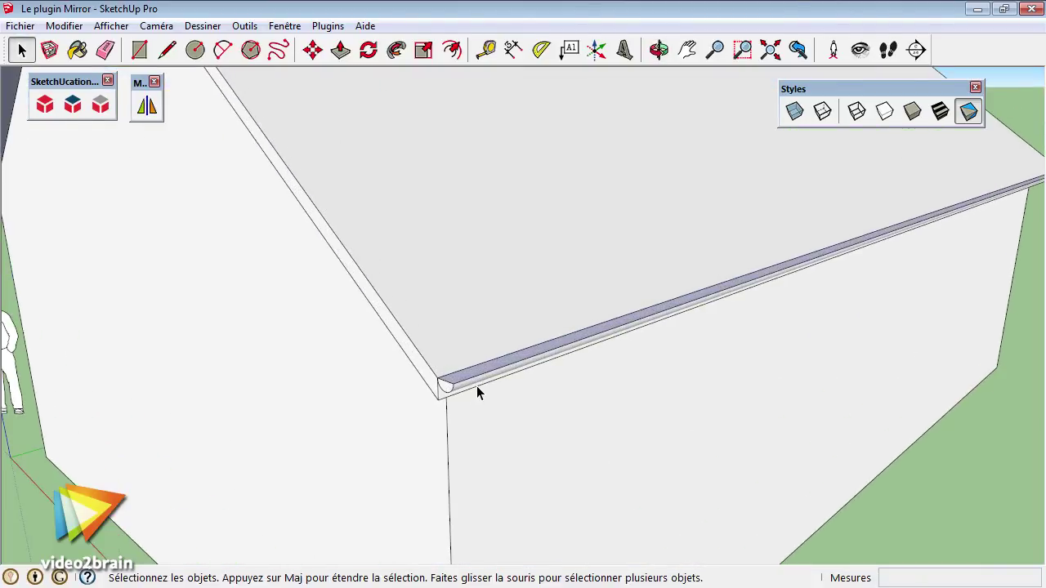
scroll(517, 314, down, 2)
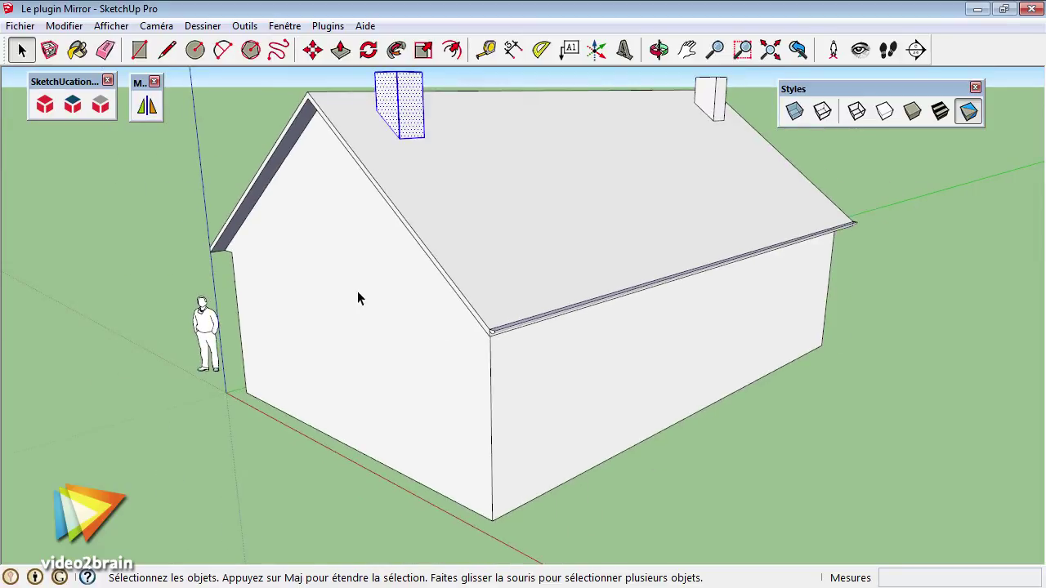
middle_drag(357, 291, 484, 334)
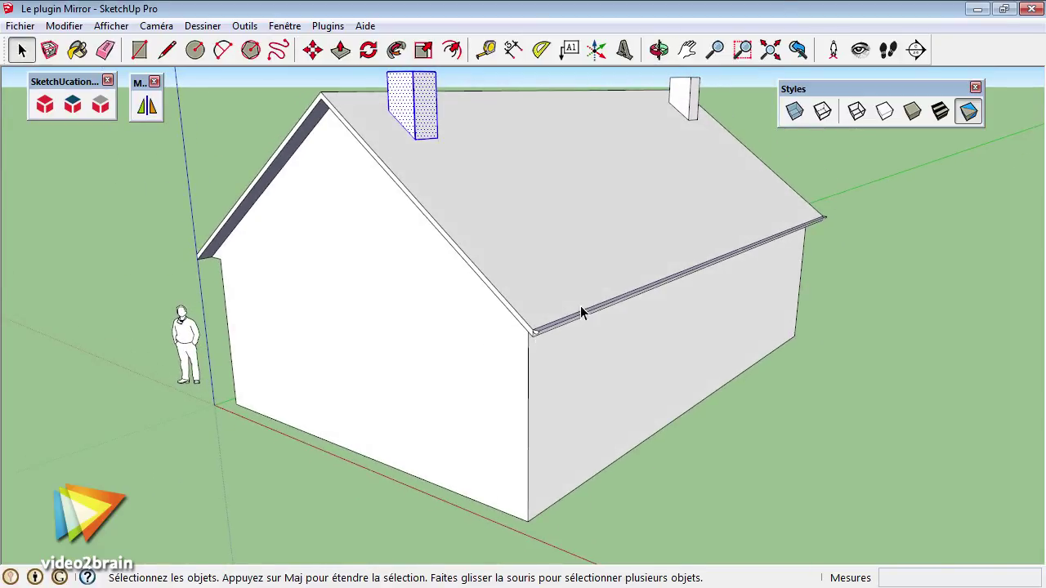
scroll(539, 329, up, 2)
scroll(539, 337, up, 2)
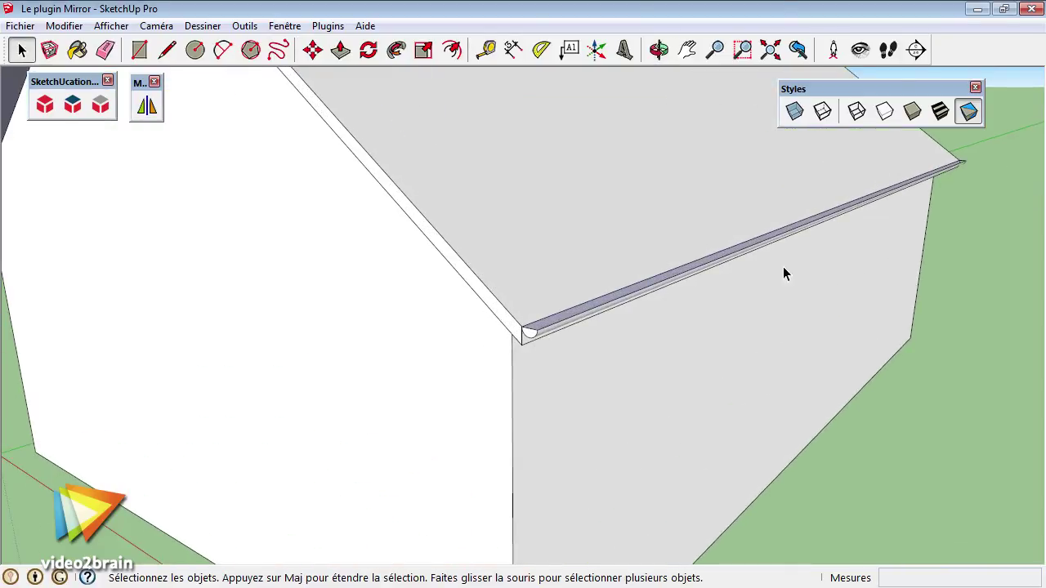
scroll(647, 276, down, 2)
scroll(648, 275, down, 5)
mouse_move(381, 247)
middle_down()
mouse_move(749, 217)
mouse_move(616, 278)
mouse_move(401, 294)
middle_up()
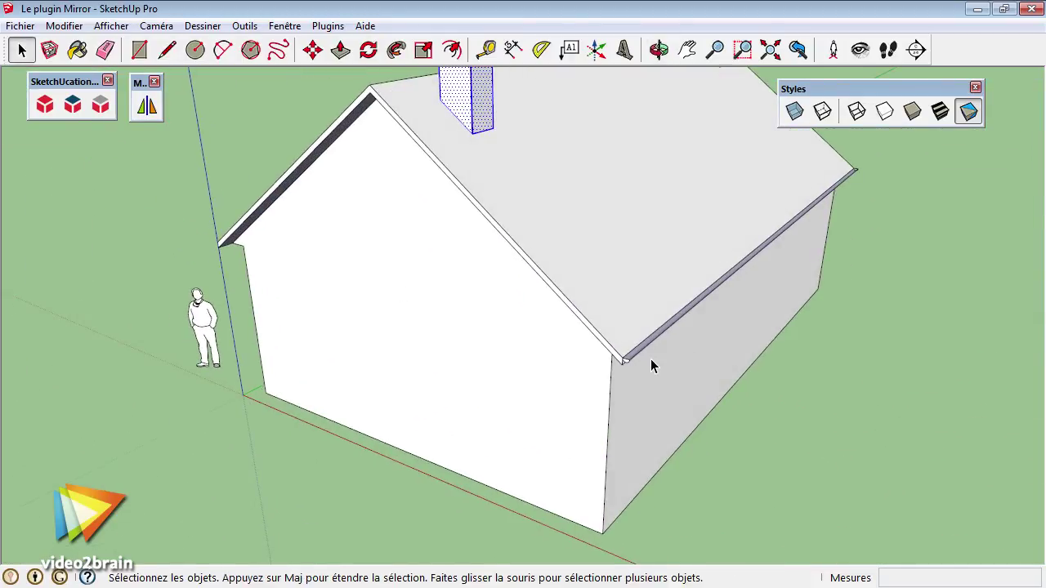
scroll(638, 367, up, 3)
middle_drag(640, 367, 602, 245)
scroll(596, 322, up, 3)
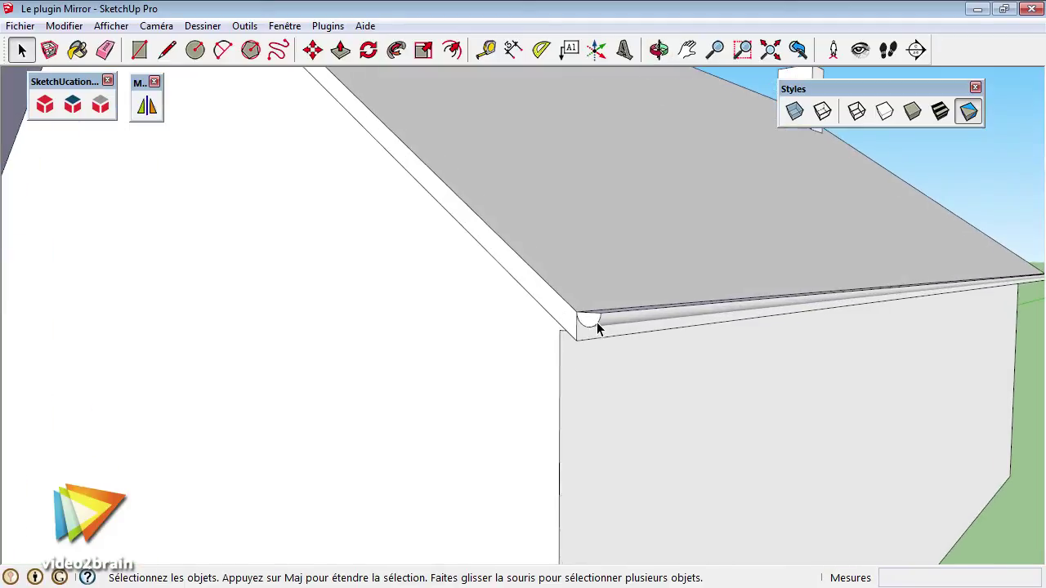
scroll(616, 327, up, 2)
scroll(617, 327, up, 1)
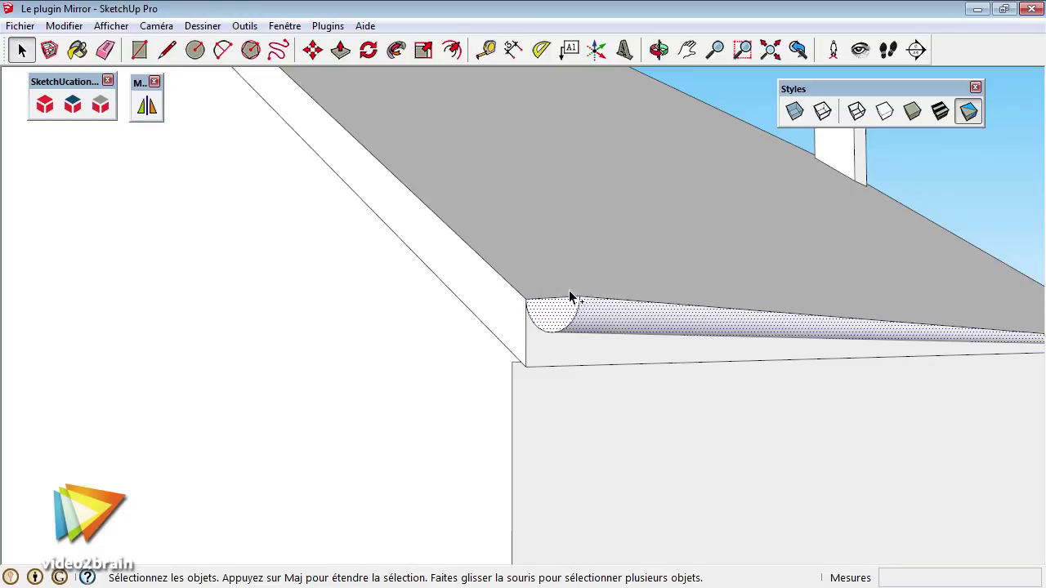
scroll(570, 296, down, 2)
scroll(468, 253, down, 3)
scroll(569, 296, down, 3)
middle_drag(570, 296, 921, 313)
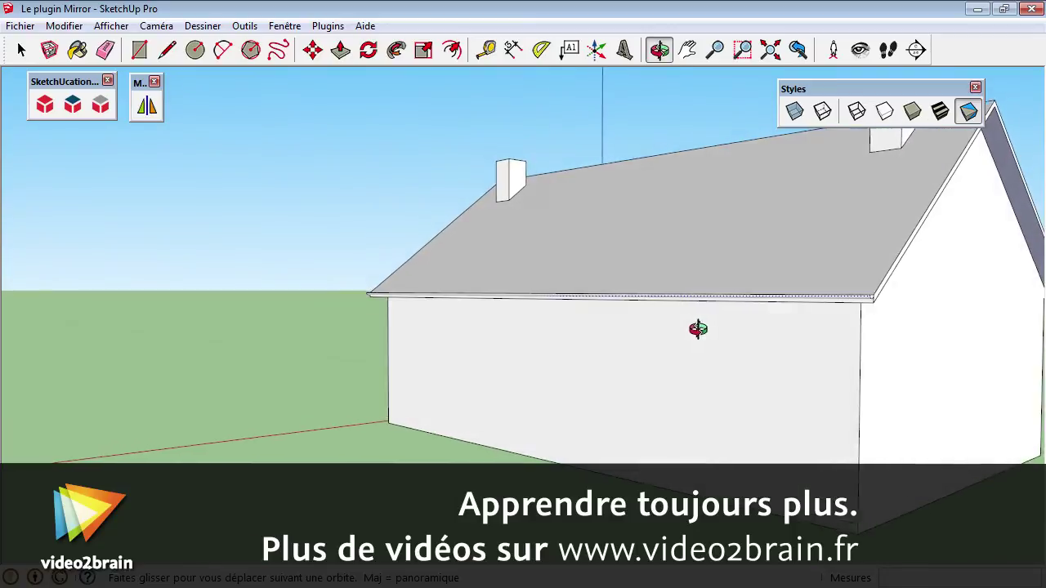
middle_drag(697, 329, 812, 282)
scroll(812, 282, up, 2)
scroll(776, 274, up, 2)
scroll(748, 265, up, 2)
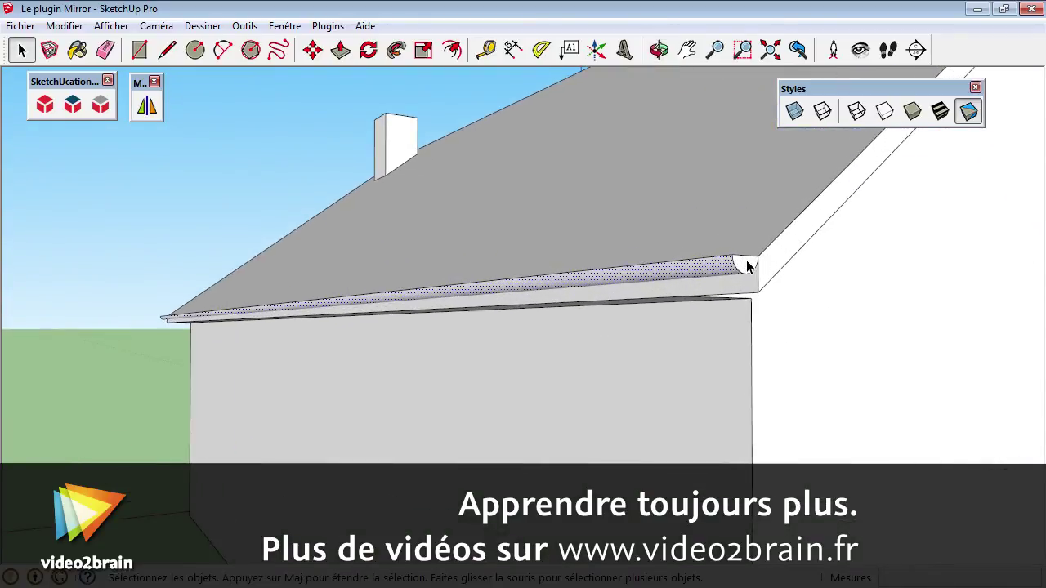
scroll(748, 266, up, 1)
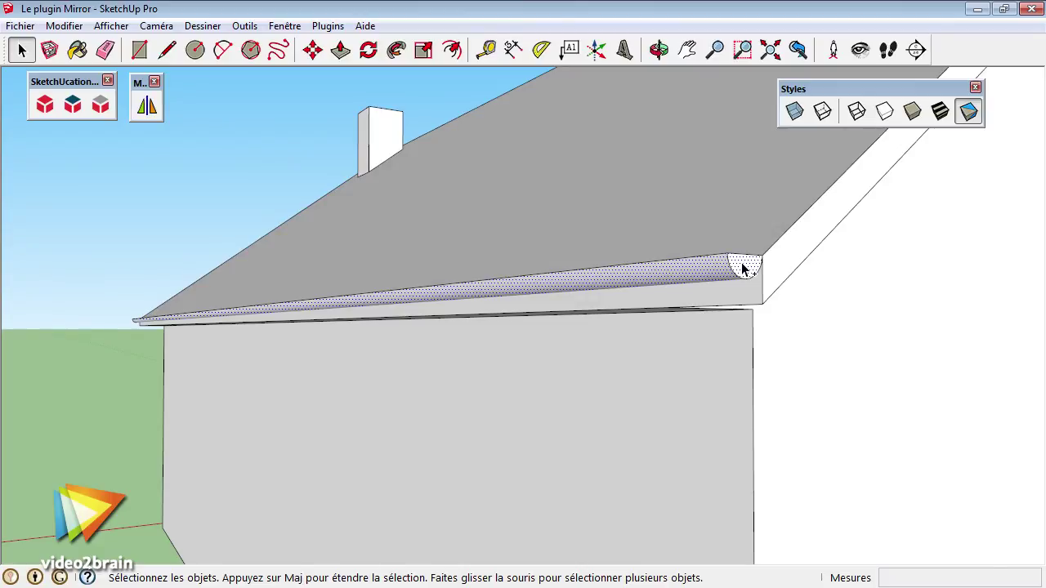
scroll(744, 268, down, 3)
middle_drag(731, 264, 401, 305)
scroll(570, 283, down, 2)
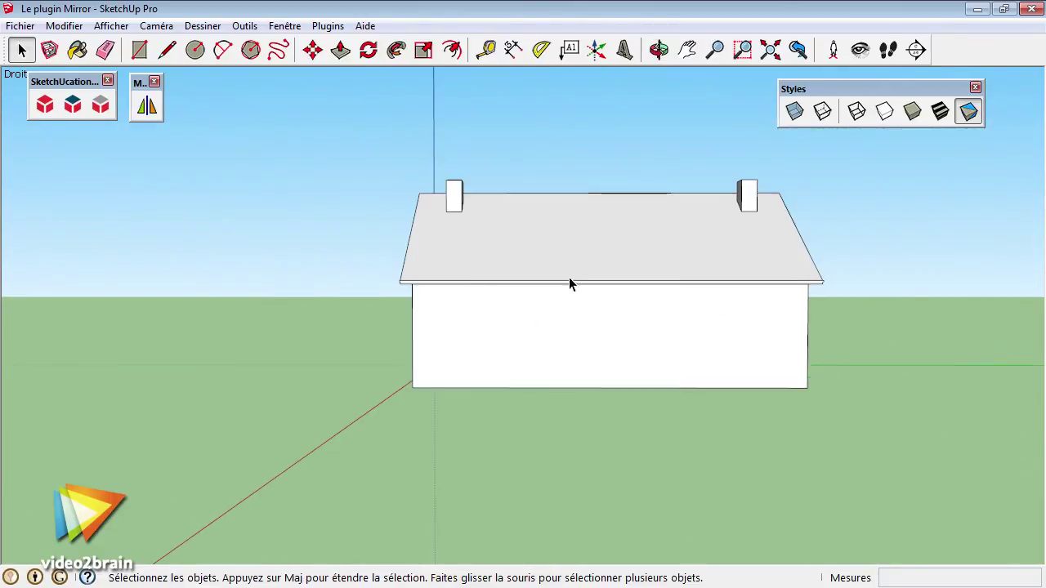
mouse_move(569, 283)
middle_down()
mouse_move(576, 294)
mouse_move(541, 362)
middle_up()
scroll(534, 286, up, 2)
scroll(533, 350, up, 2)
scroll(567, 286, down, 2)
middle_drag(568, 286, 535, 332)
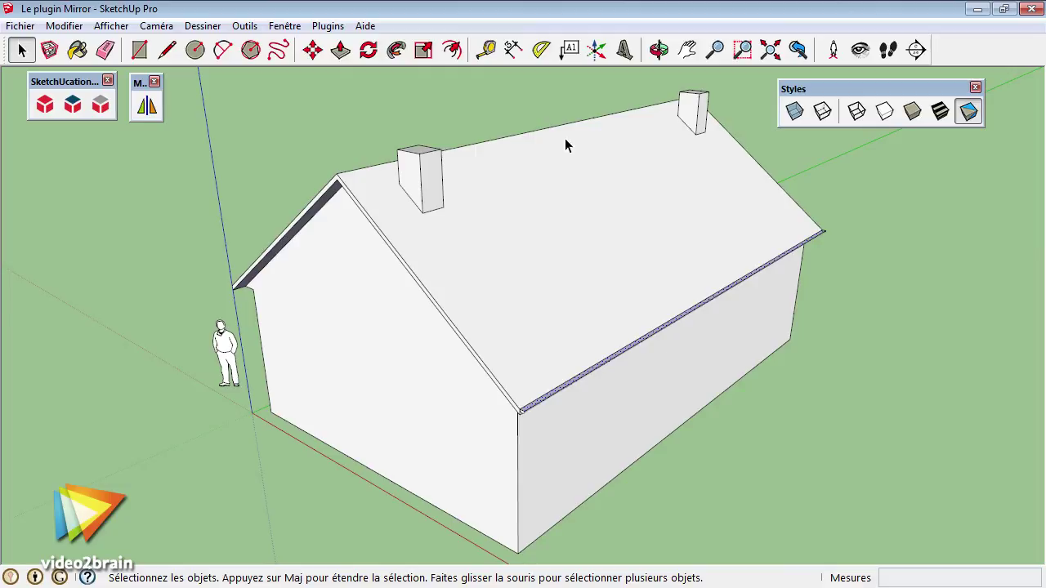
Start mirroring the eave gutter and set the first mirror point on the roof ridge.
middle_drag(513, 145, 355, 141)
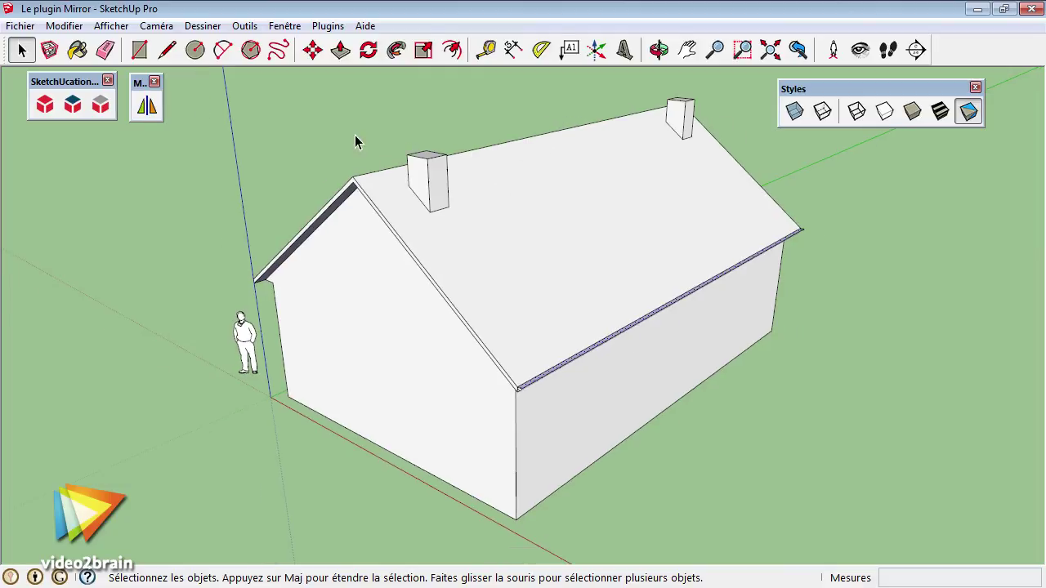
click(146, 105)
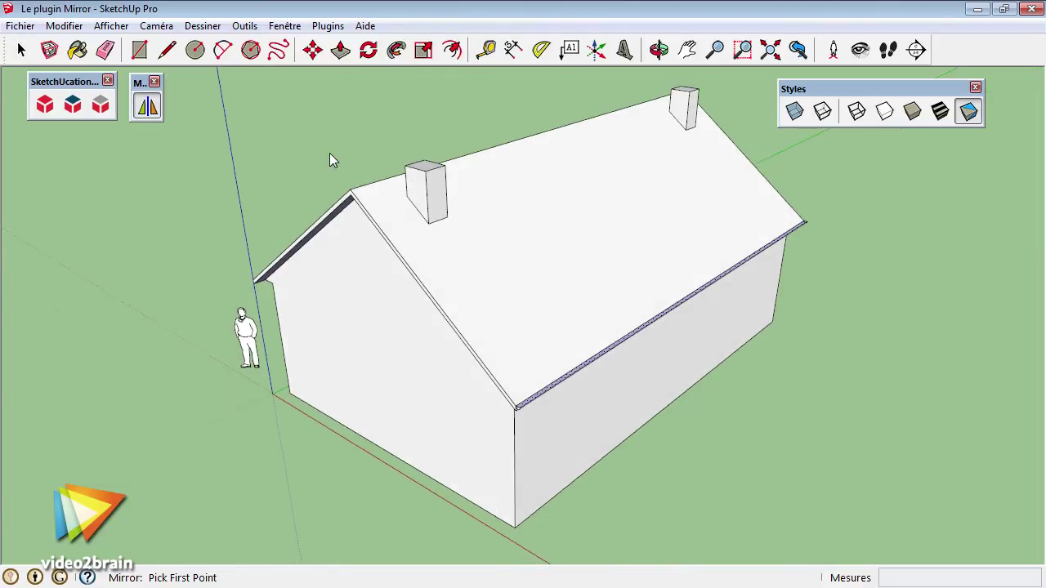
scroll(359, 204, up, 2)
click(359, 204)
scroll(364, 209, down, 2)
mouse_move(430, 242)
middle_down()
mouse_move(490, 236)
mouse_move(543, 280)
mouse_move(551, 131)
mouse_move(457, 161)
mouse_move(560, 145)
mouse_move(543, 120)
middle_up()
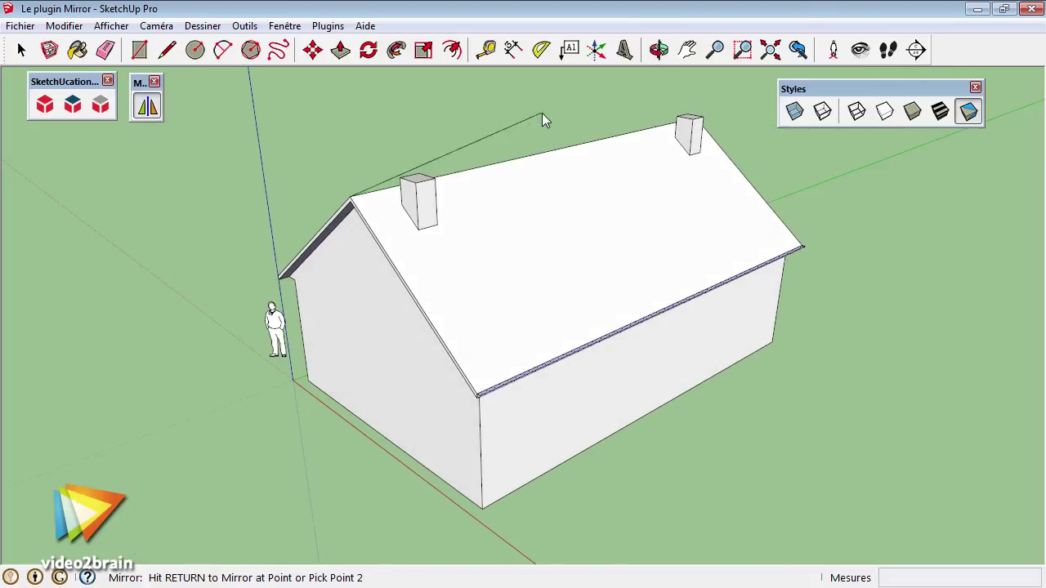
Pick the second ridge point and a blue-axis point, keeping the original gutter (Non).
mouse_move(594, 149)
middle_down()
mouse_move(661, 247)
mouse_move(581, 119)
middle_up()
click(583, 135)
scroll(584, 134, down, 2)
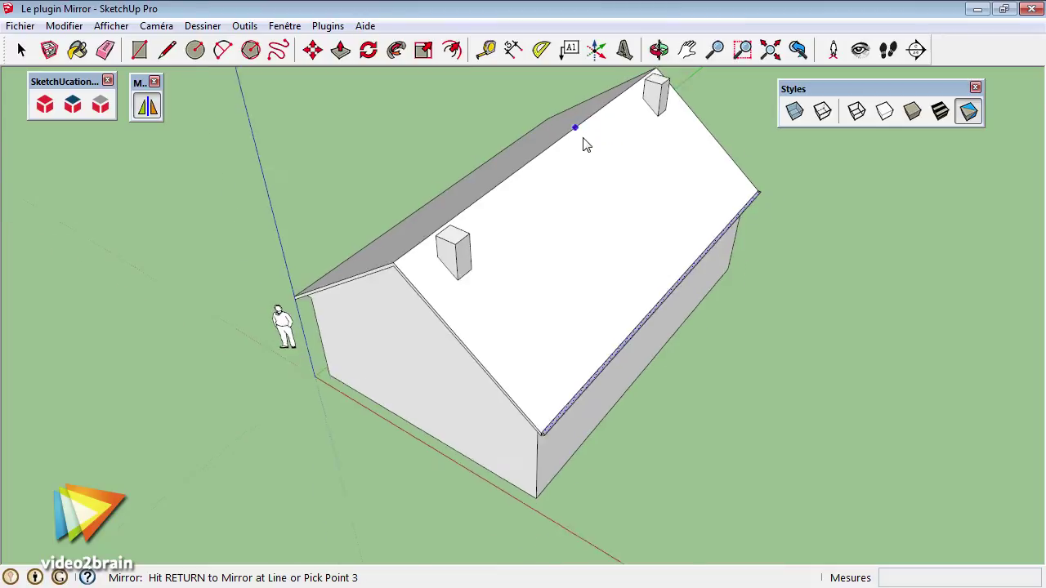
scroll(583, 134, down, 2)
middle_drag(577, 215, 528, 102)
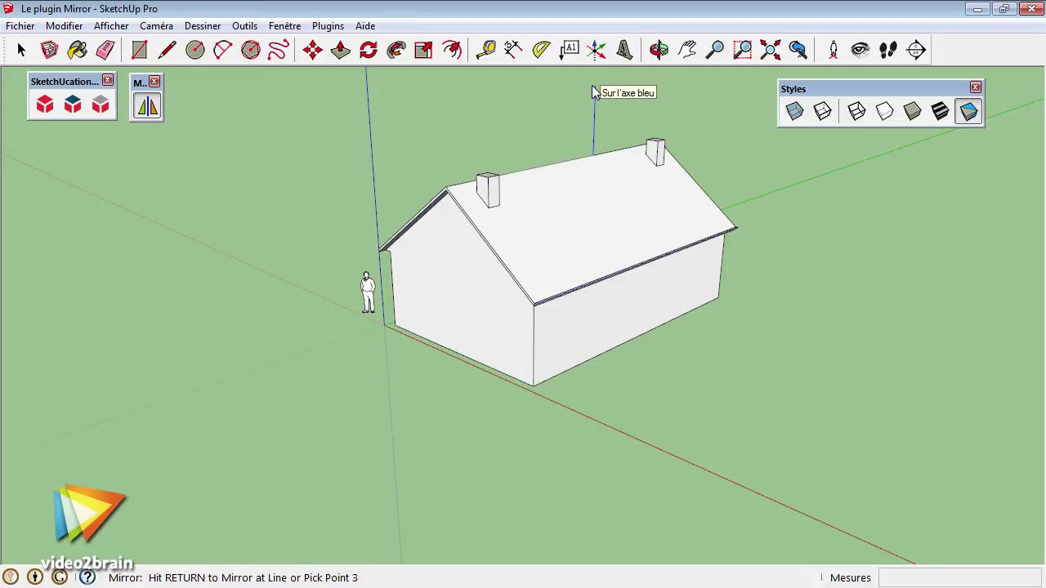
click(592, 91)
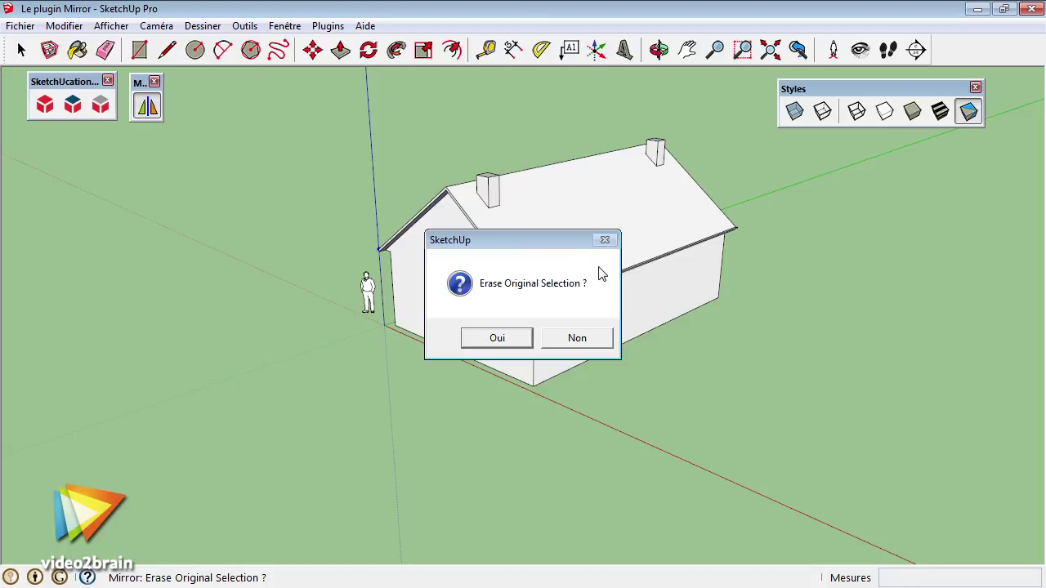
click(575, 342)
mouse_move(575, 342)
middle_down()
mouse_move(397, 337)
mouse_move(404, 284)
mouse_move(528, 287)
mouse_move(547, 213)
mouse_move(624, 207)
middle_up()
scroll(403, 284, up, 3)
scroll(577, 305, up, 3)
scroll(621, 200, down, 3)
mouse_move(613, 163)
middle_down()
mouse_move(590, 208)
mouse_move(771, 275)
mouse_move(544, 303)
mouse_move(476, 351)
mouse_move(487, 285)
middle_up()
scroll(572, 213, down, 3)
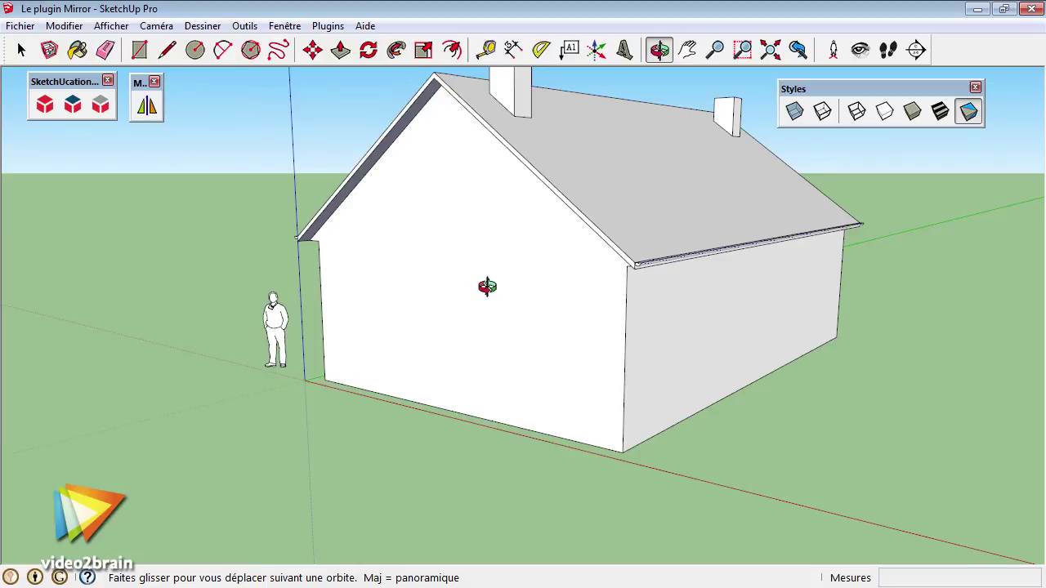